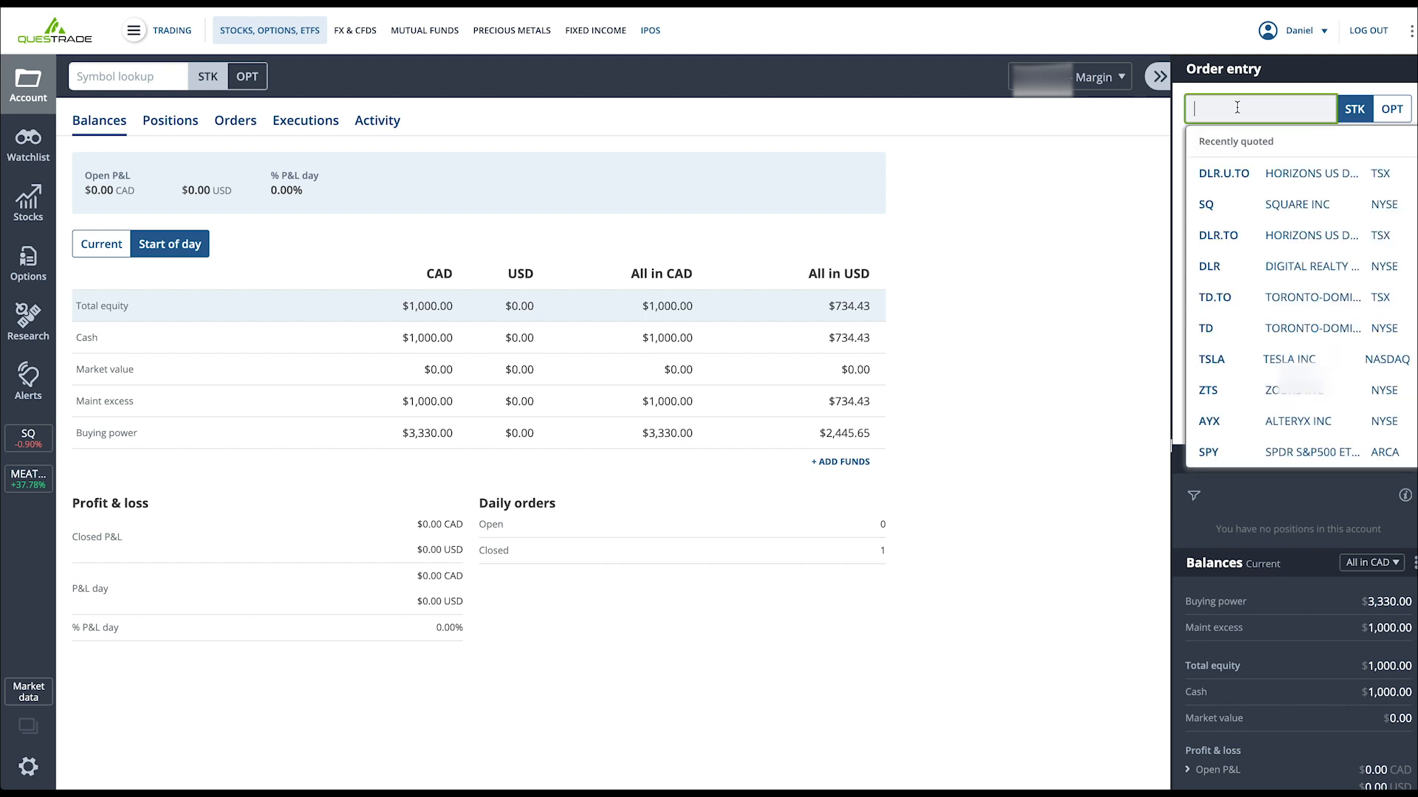
# - Look up the quotes for DLR.TO and DLR.U.TO one after the other in the order entry
pyautogui.write('R.TO')
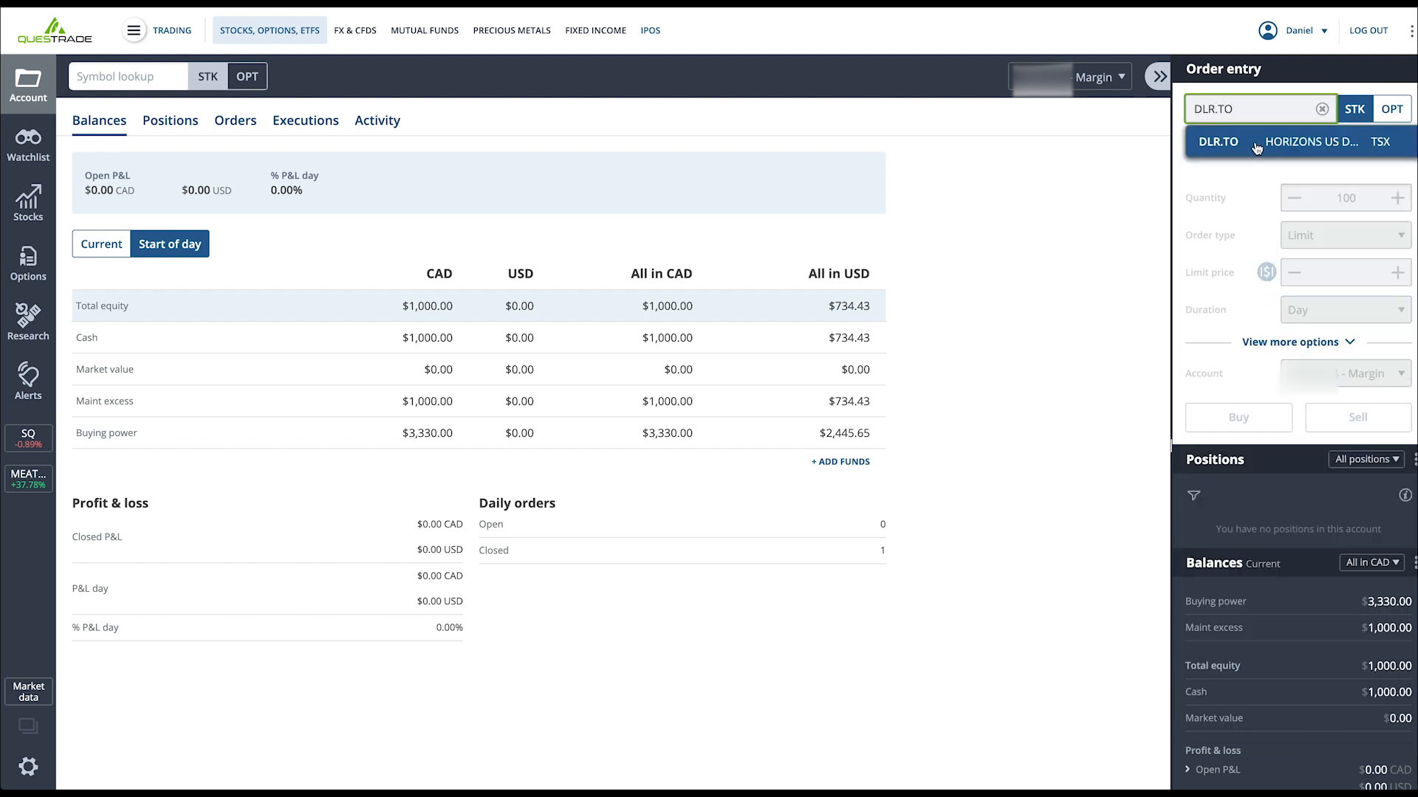
pyautogui.click(1256, 148)
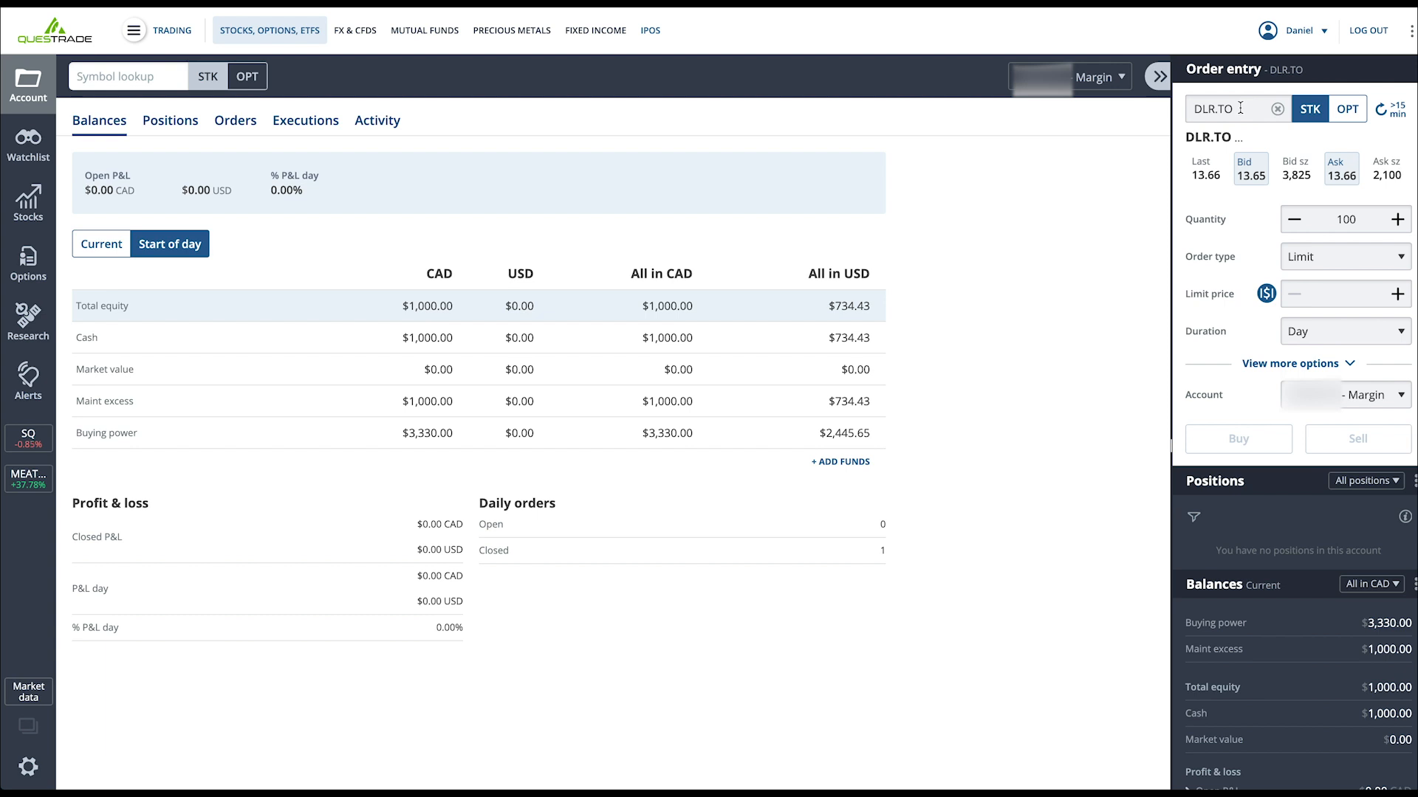
pyautogui.click(1241, 108)
pyautogui.click(1240, 108)
pyautogui.press('BackSpace')
pyautogui.press('BackSpace')
pyautogui.write('U.')
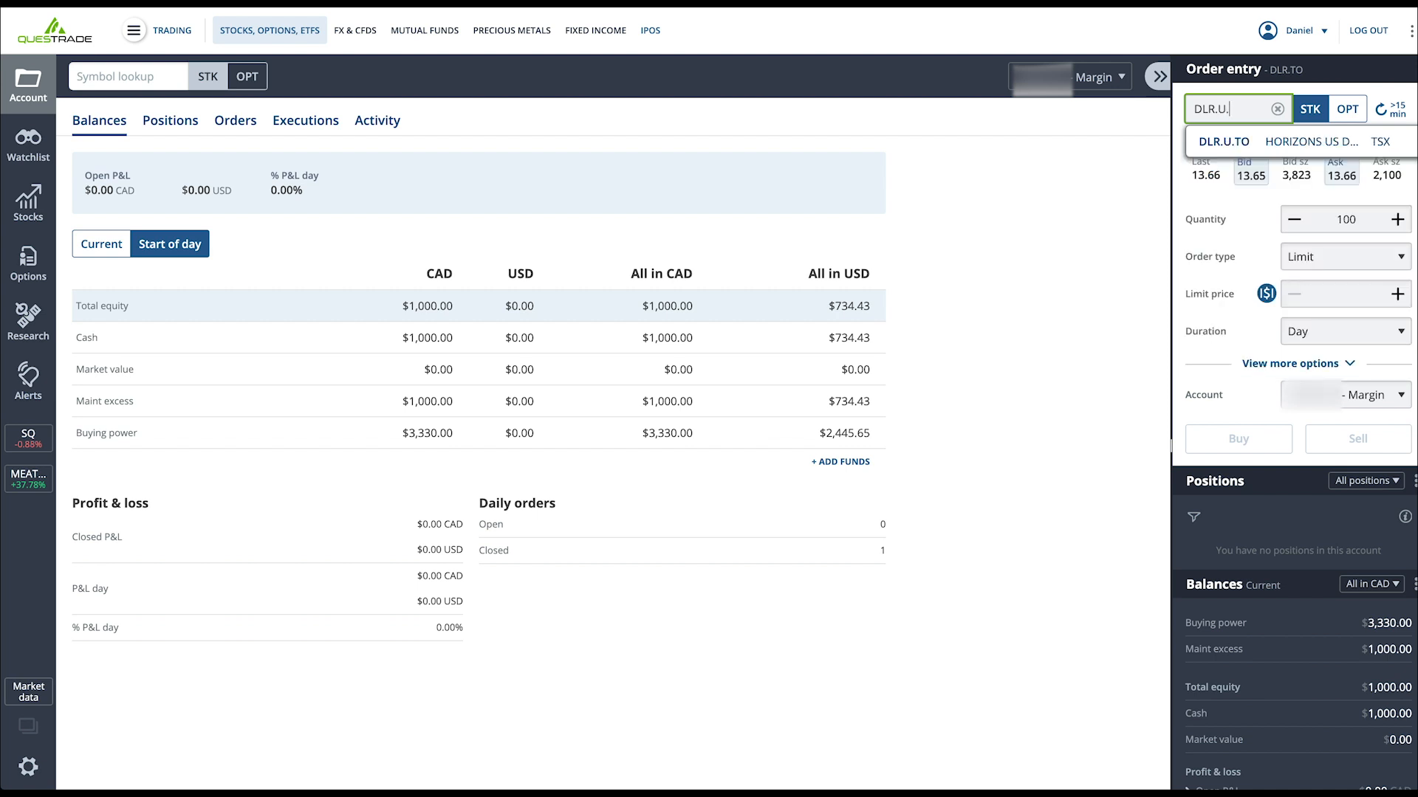
pyautogui.write('TO')
pyautogui.click(1282, 141)
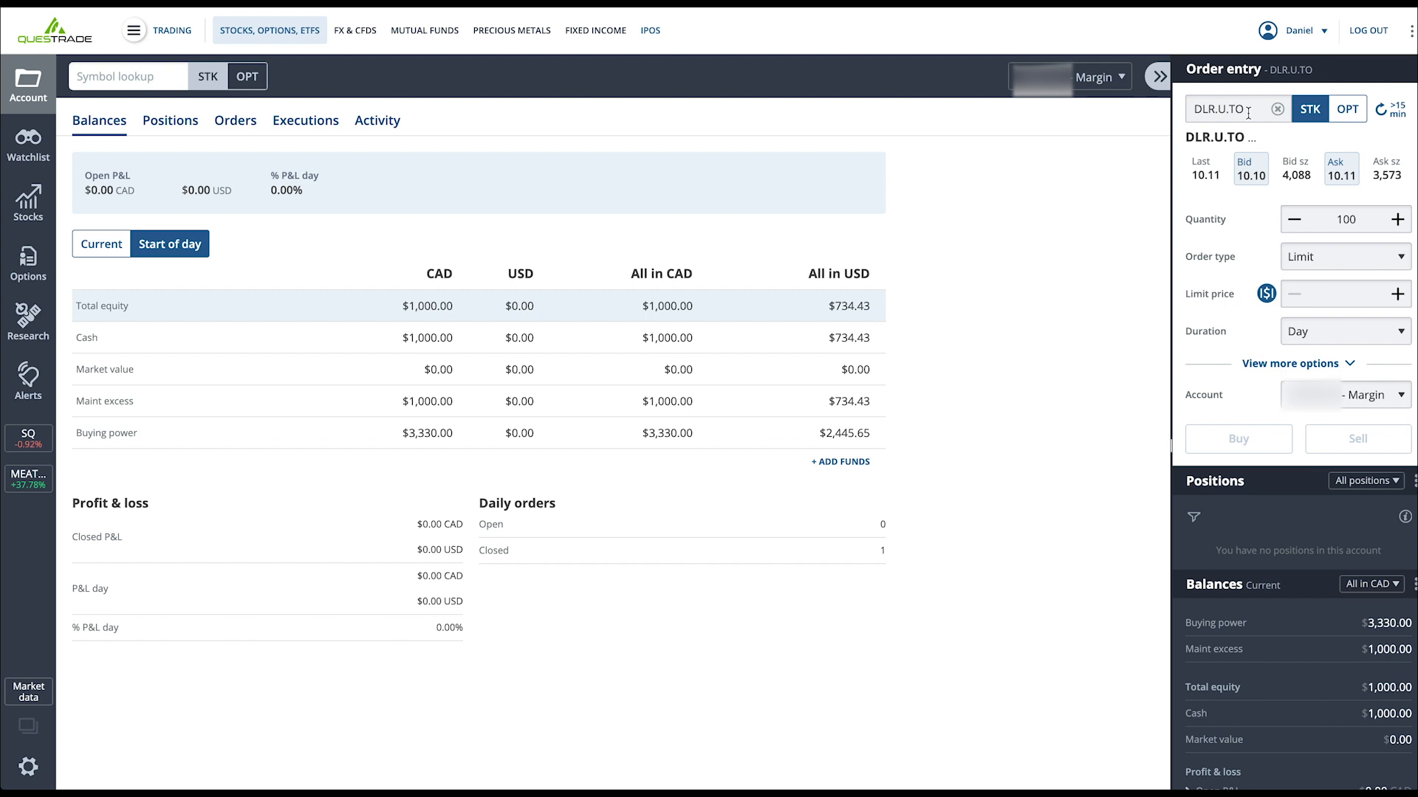
# - Change the order entry symbol back to DLR.TO and load its quote
pyautogui.click(1248, 110)
pyautogui.click(1248, 111)
pyautogui.press('BackSpace')
pyautogui.press('BackSpace')
pyautogui.press('BackSpace')
pyautogui.press('BackSpace')
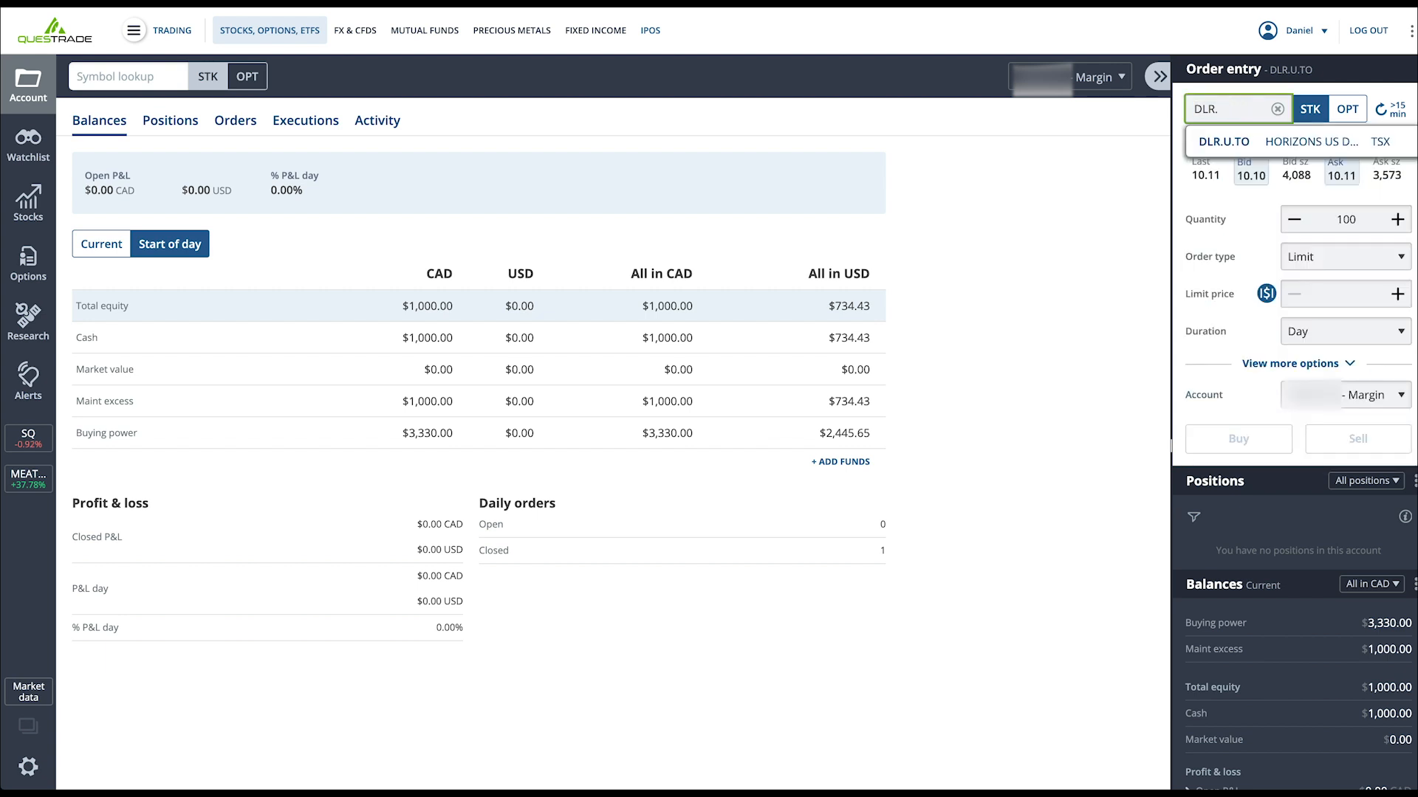
pyautogui.write('TO')
pyautogui.click(1274, 141)
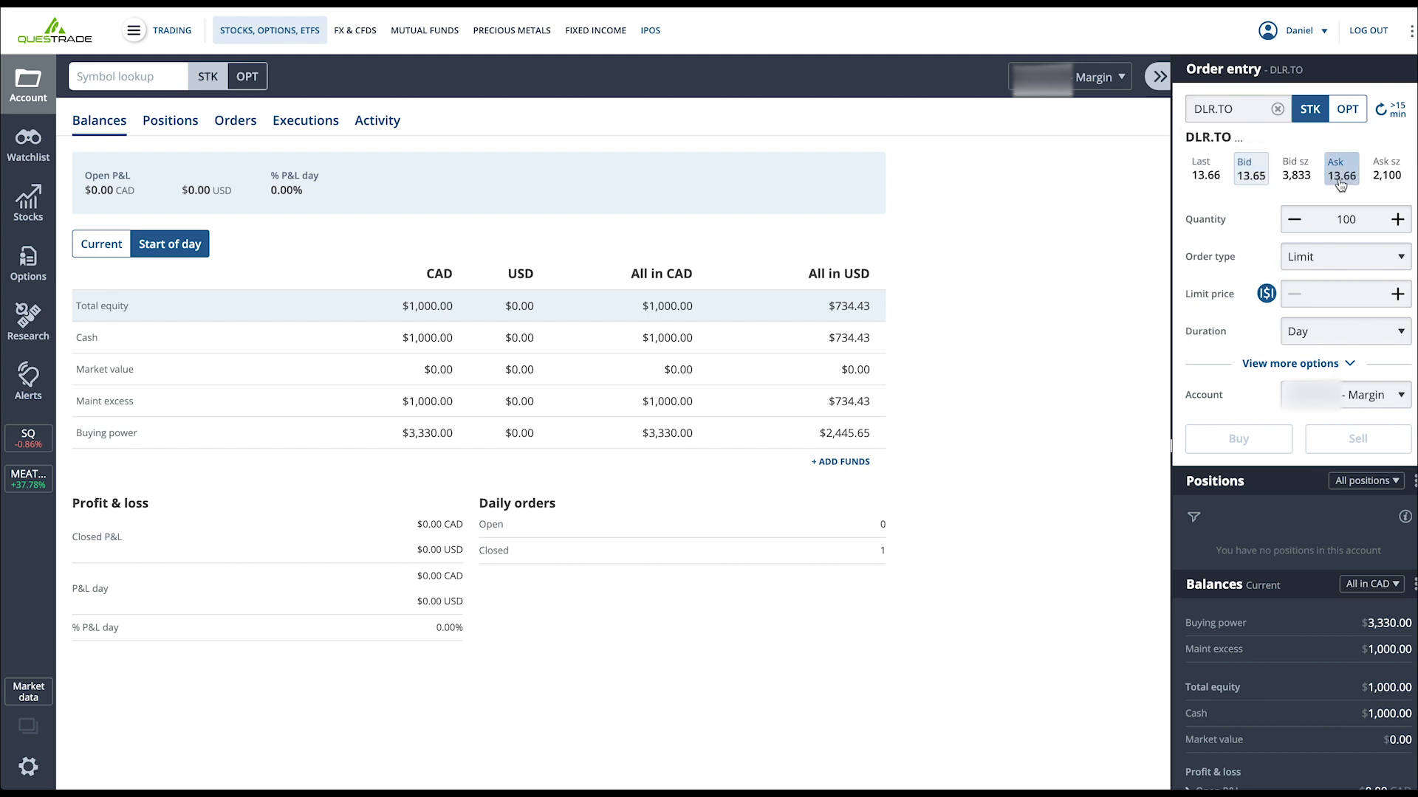
# - Calculate 1000/13.66 in Spotlight to find how many DLR.TO shares the cash can buy at the ask price
pyautogui.moveTo(1335, 185)
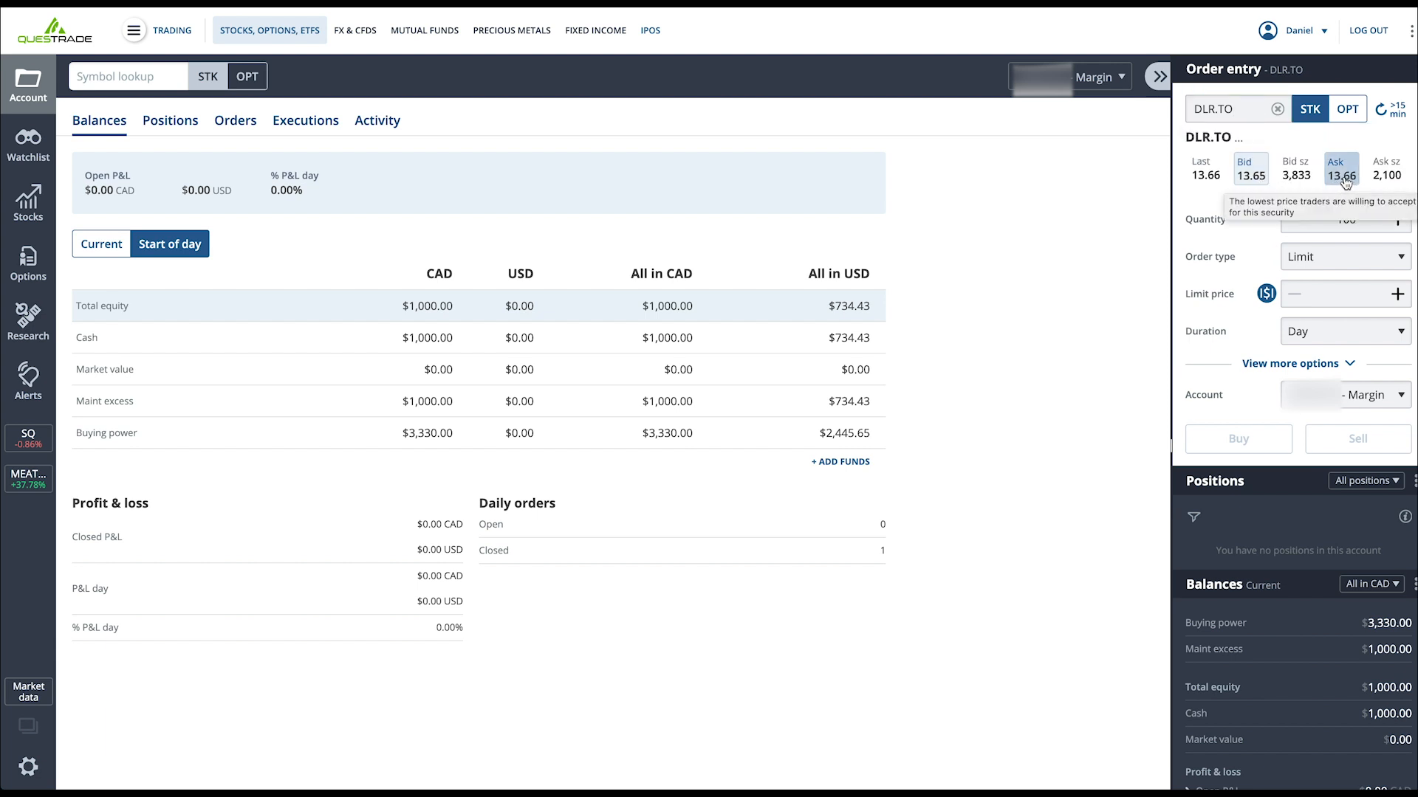
pyautogui.press('super+space')
pyautogui.write('1000/')
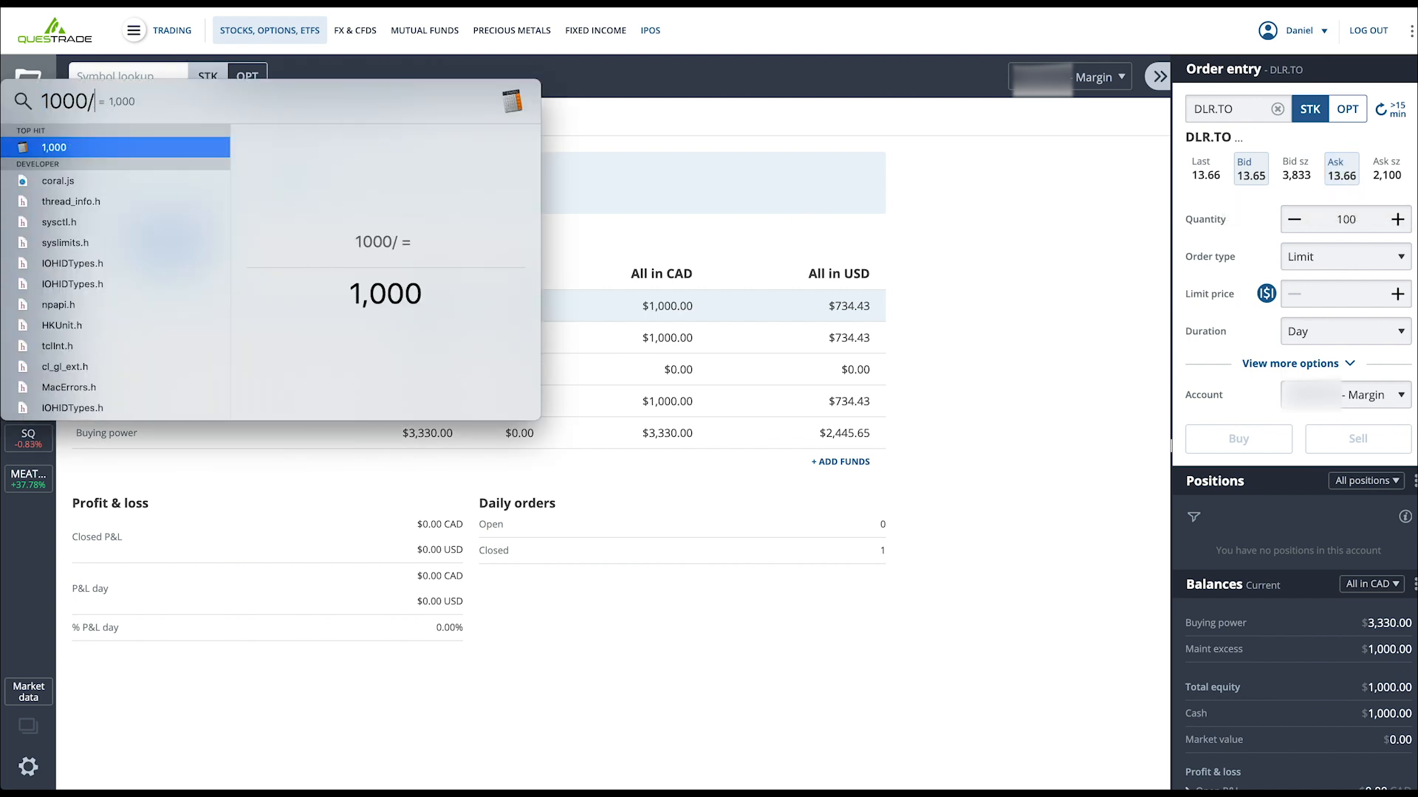
pyautogui.write('13')
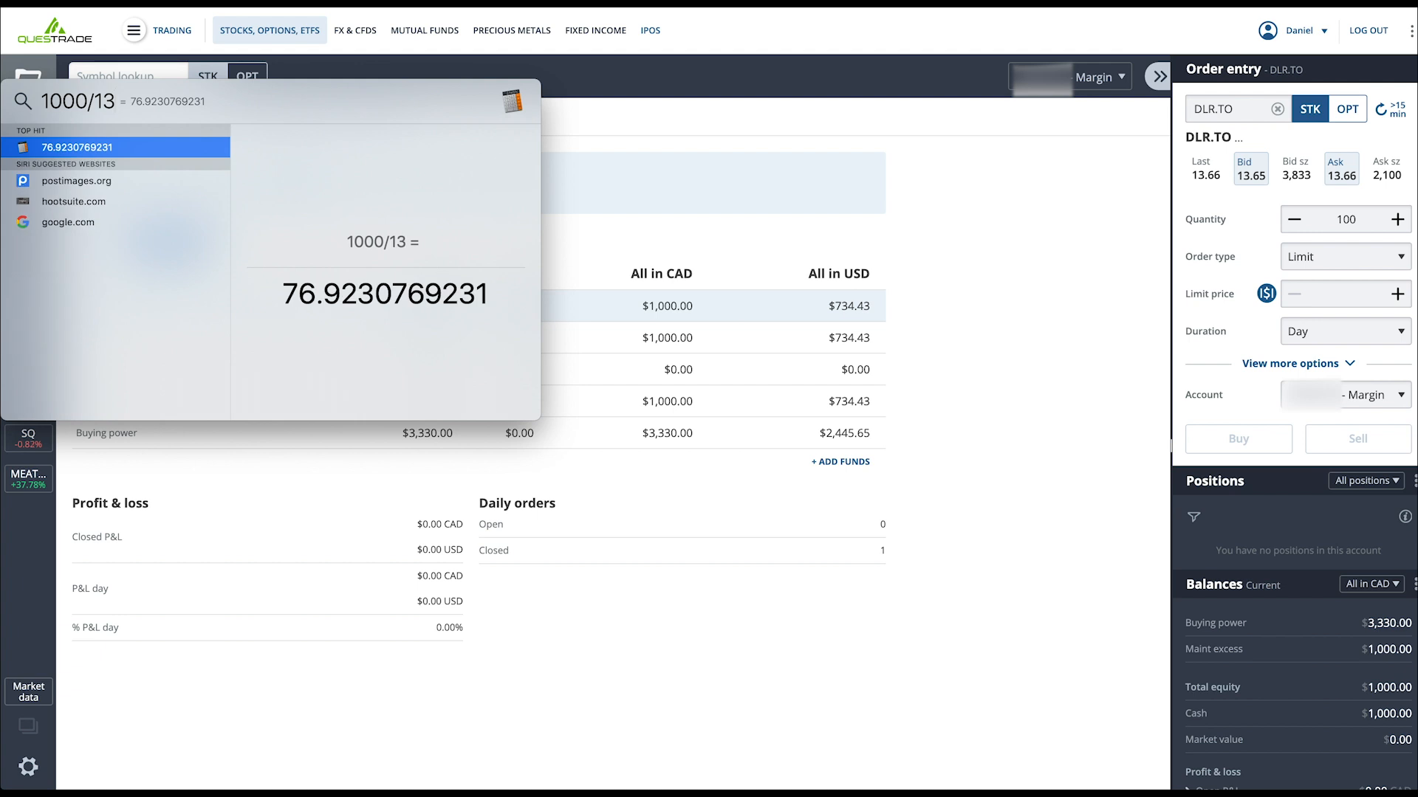
pyautogui.write('.66')
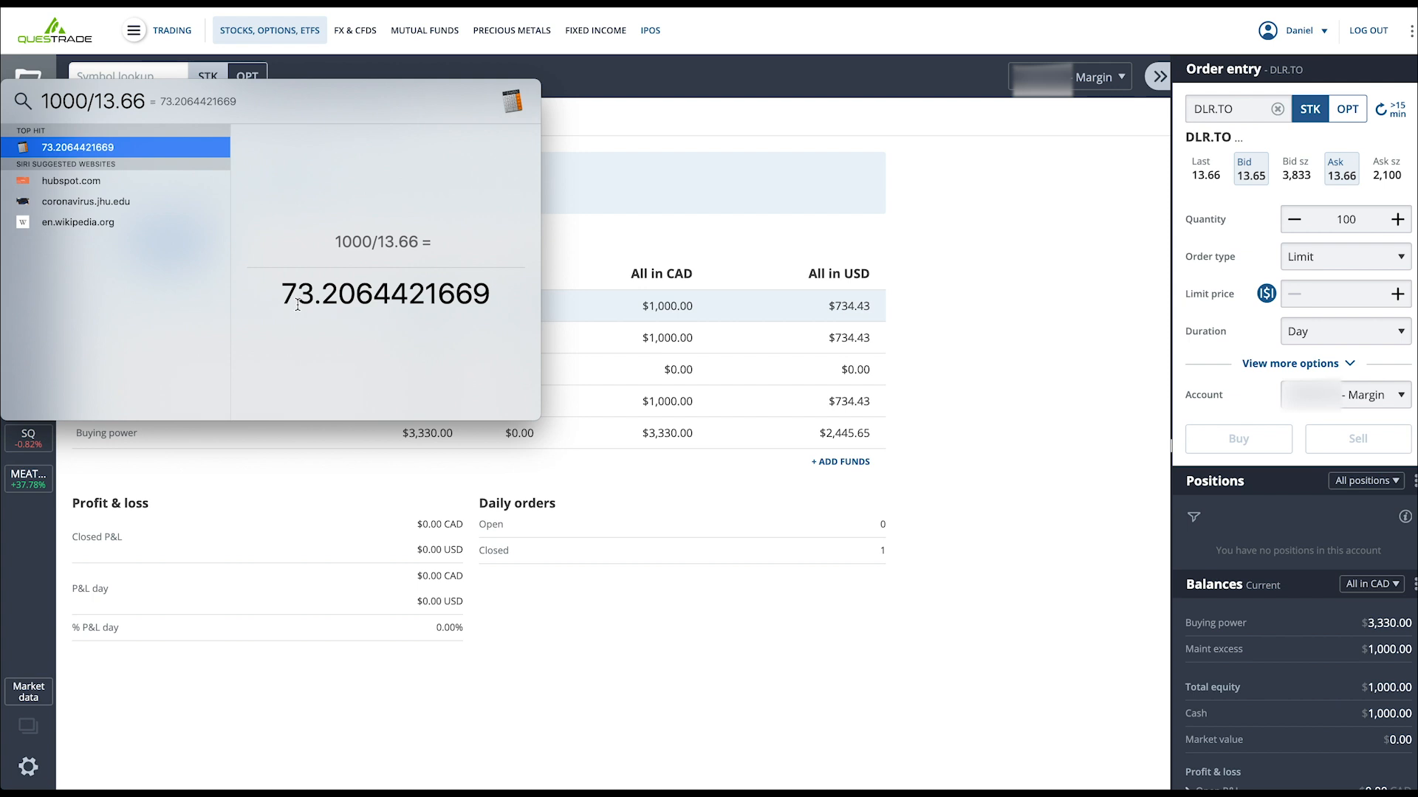
# - Send a limit order to buy 73 shares of DLR.TO at 13.66, and view the account's orders
pyautogui.doubleClick(1350, 219)
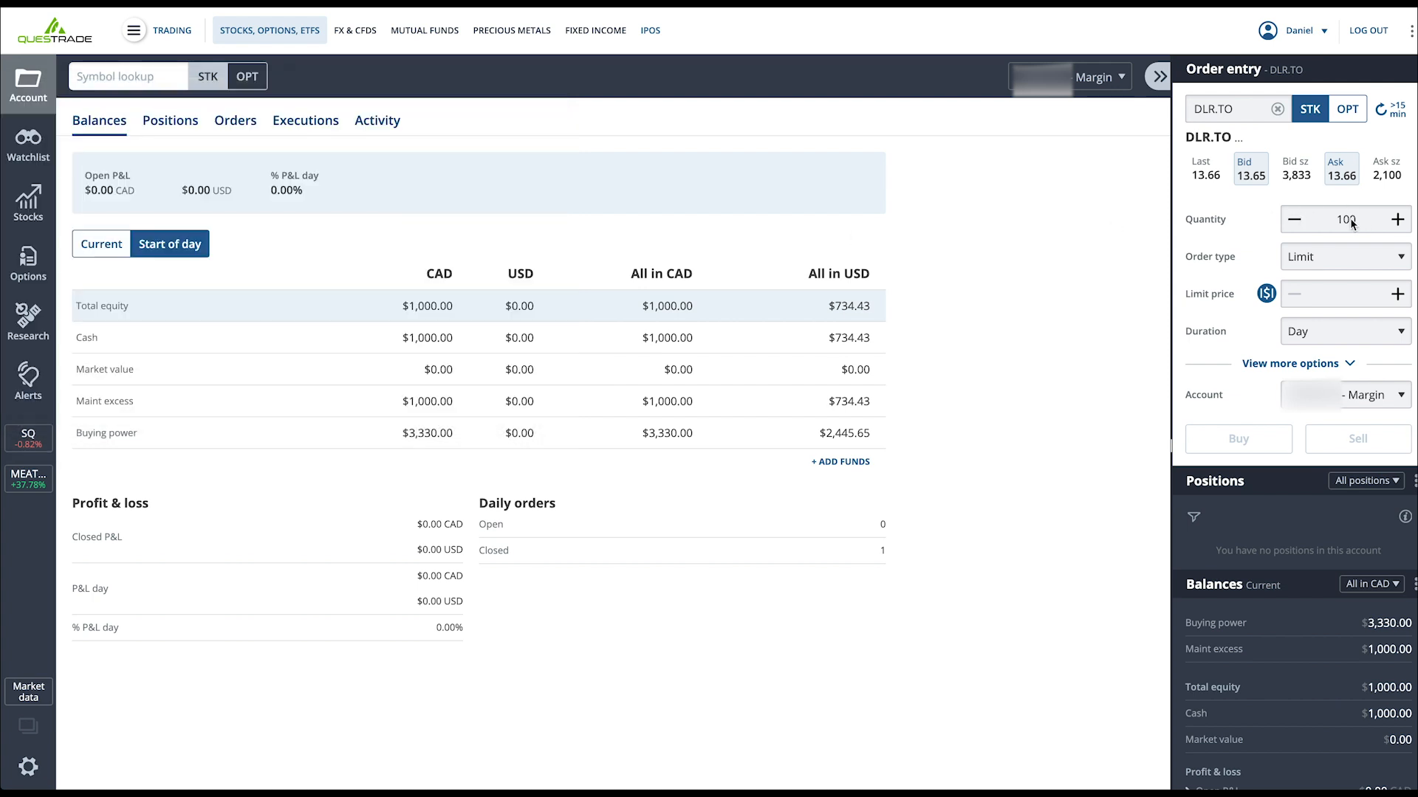
pyautogui.write('73')
pyautogui.click(1333, 295)
pyautogui.write('13.66')
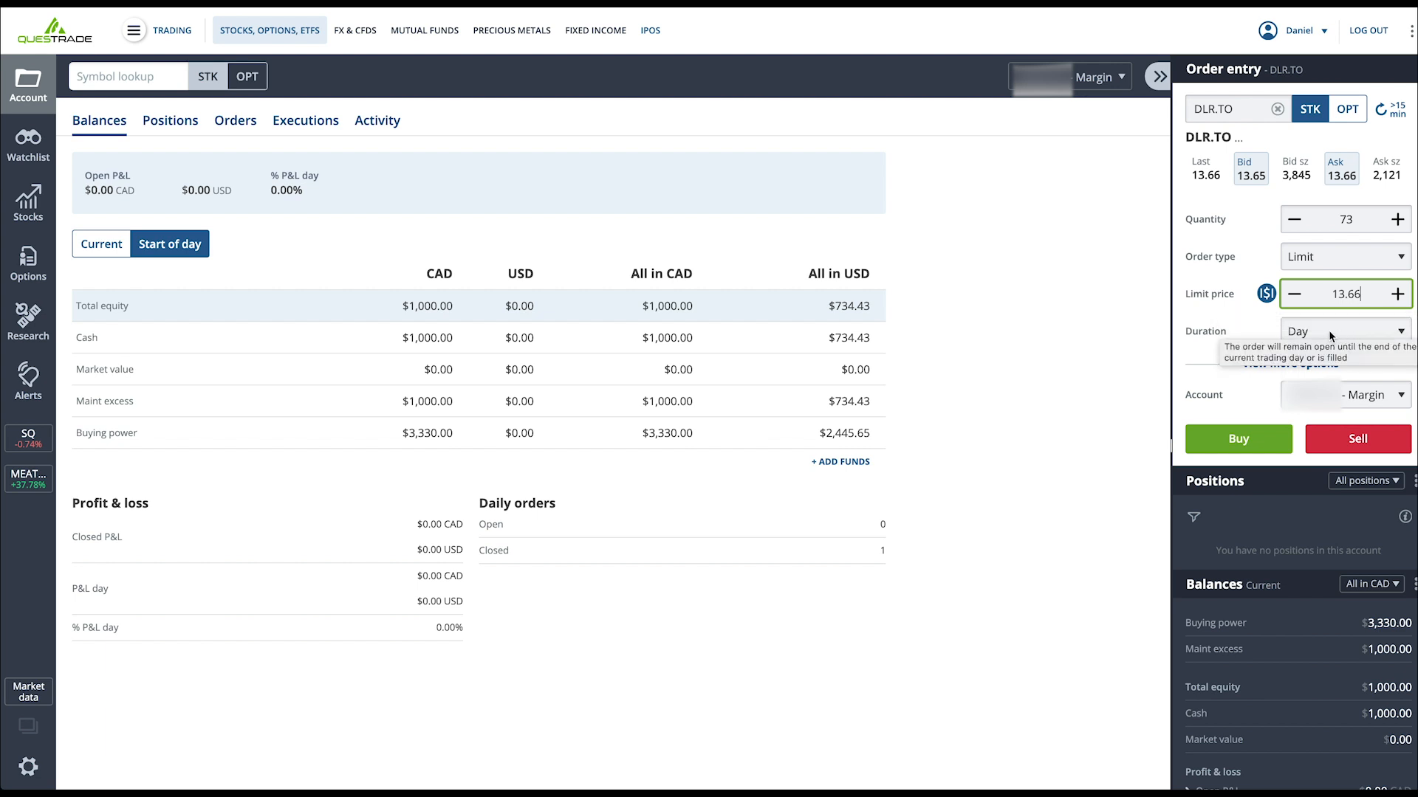
pyautogui.click(1244, 440)
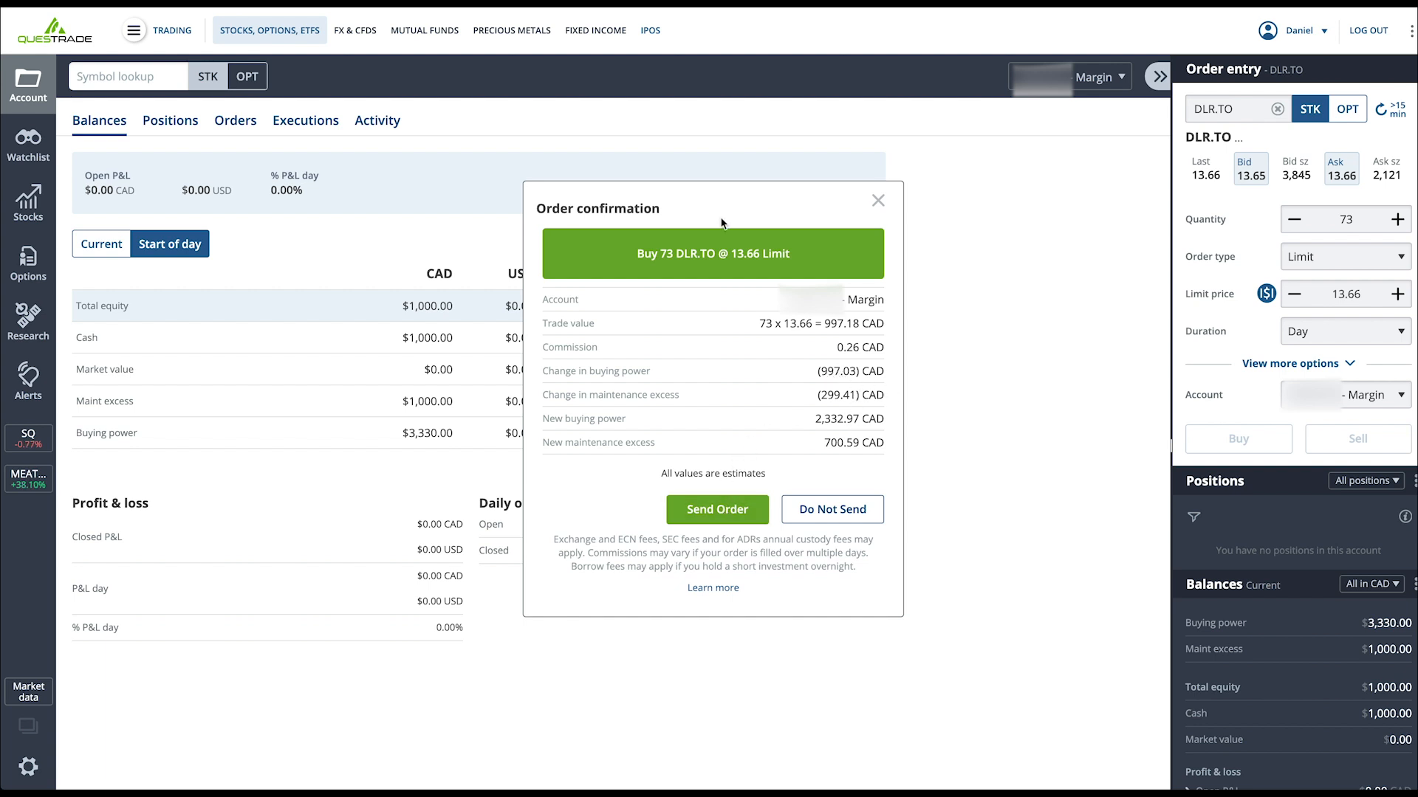
pyautogui.click(704, 516)
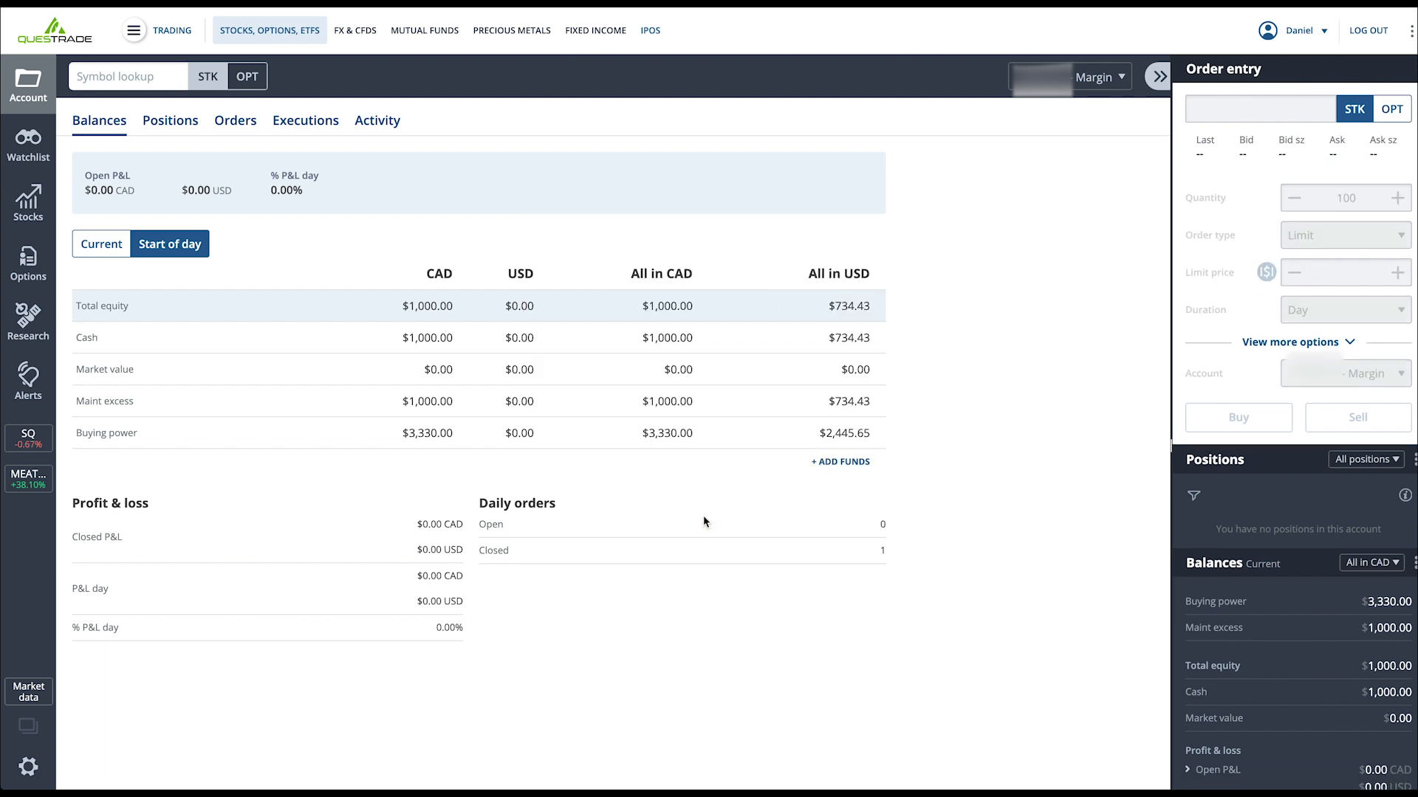
pyautogui.click(234, 129)
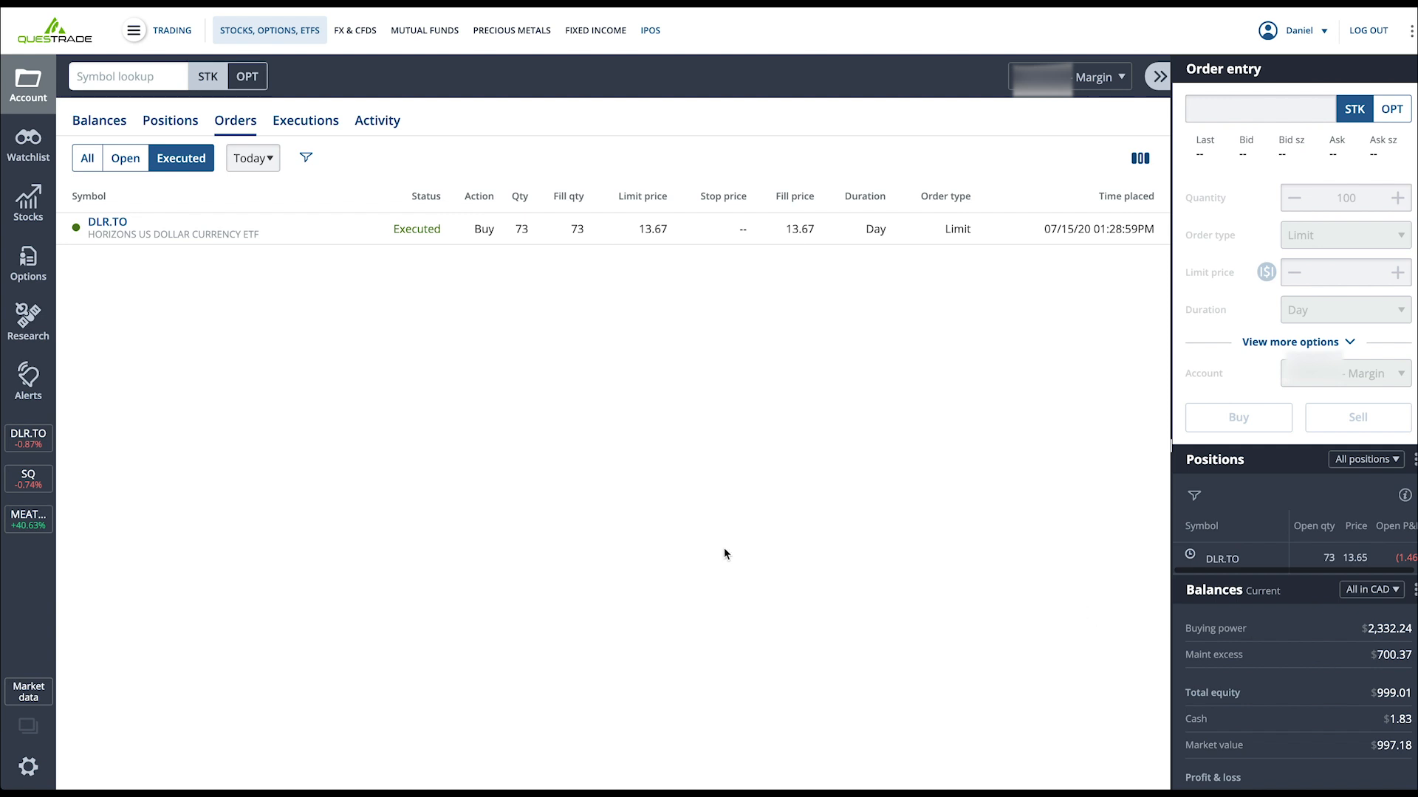
# - Go to the accounts summary, open the live support chat form and look through its topics
pyautogui.click(150, 39)
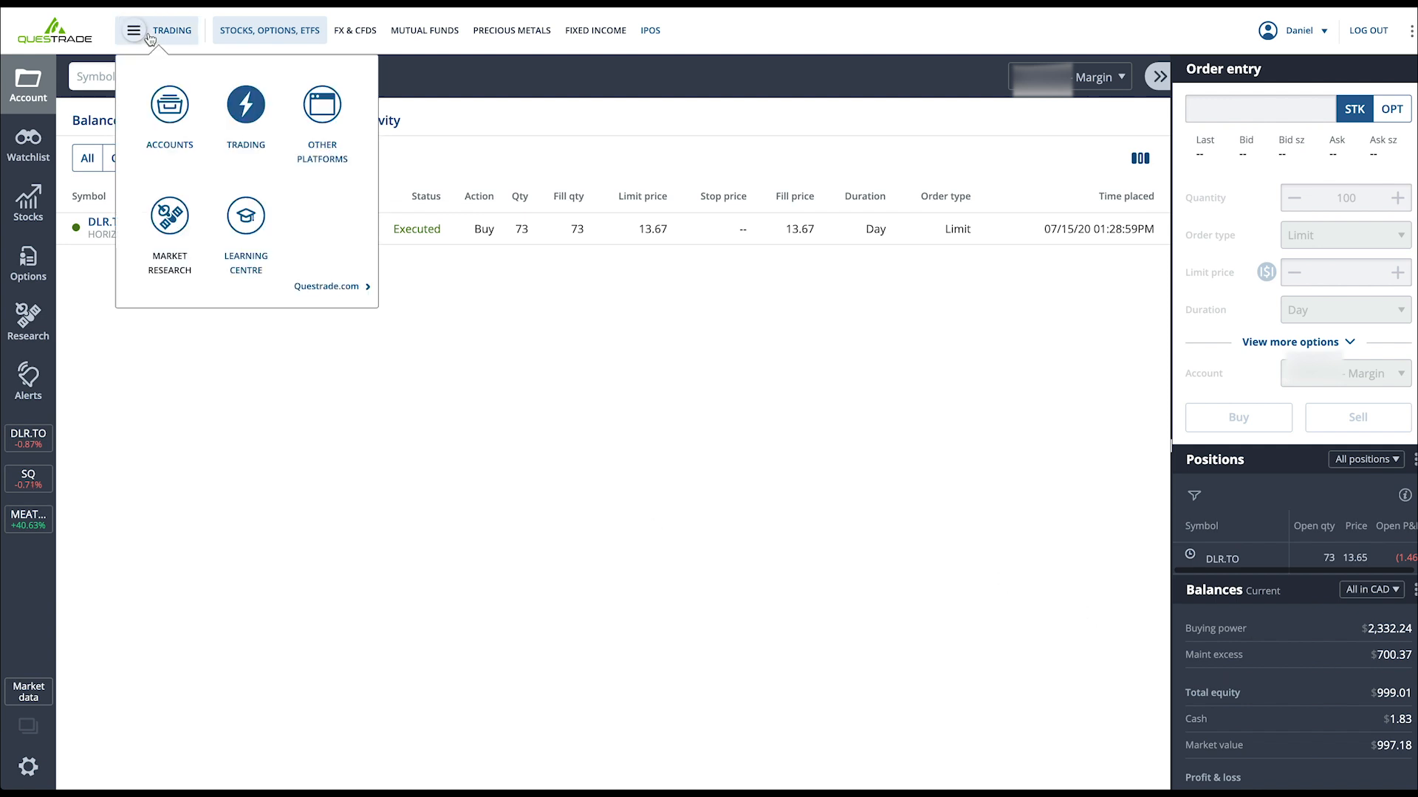
pyautogui.click(175, 113)
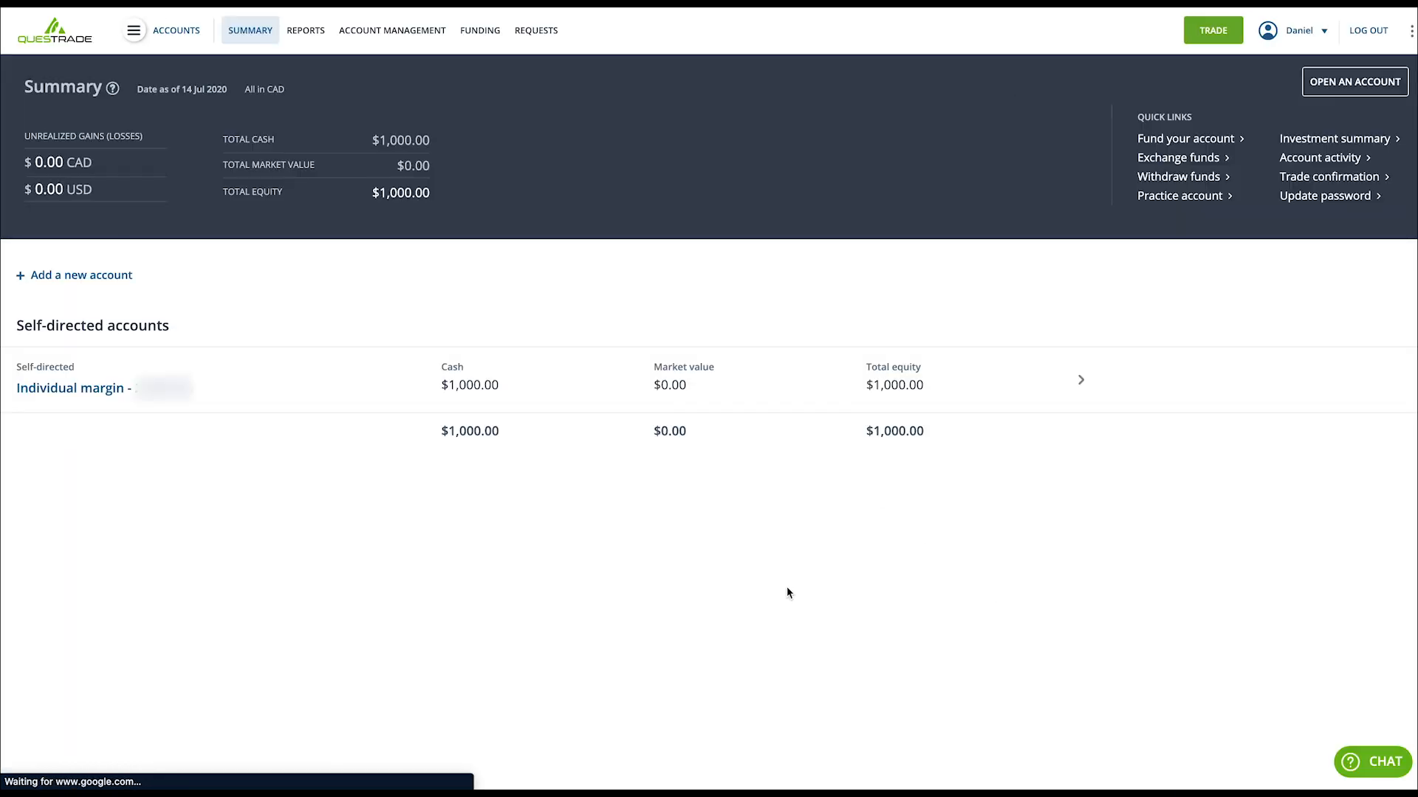
pyautogui.click(1373, 767)
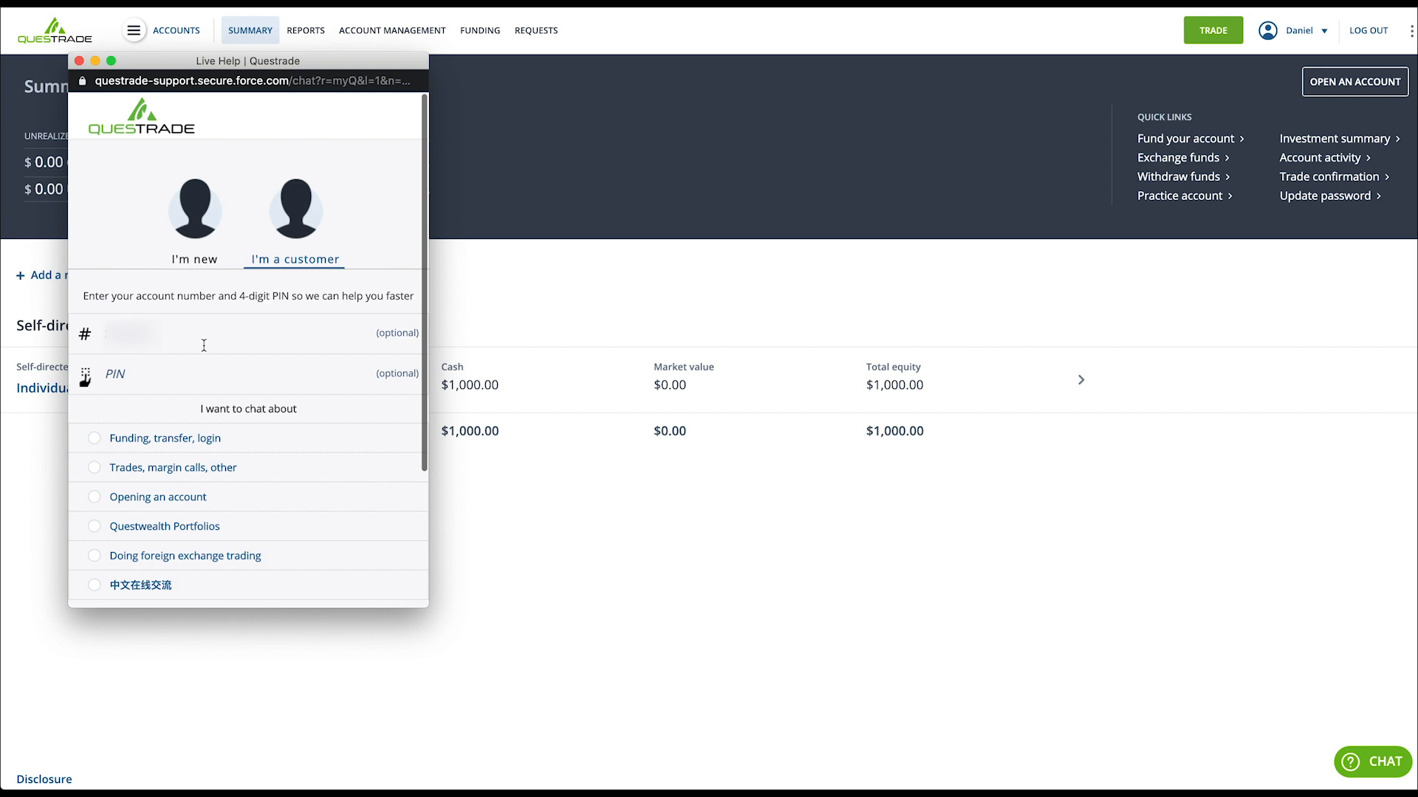
pyautogui.scroll(-3, 204, 346)
pyautogui.scroll(-1, 204, 345)
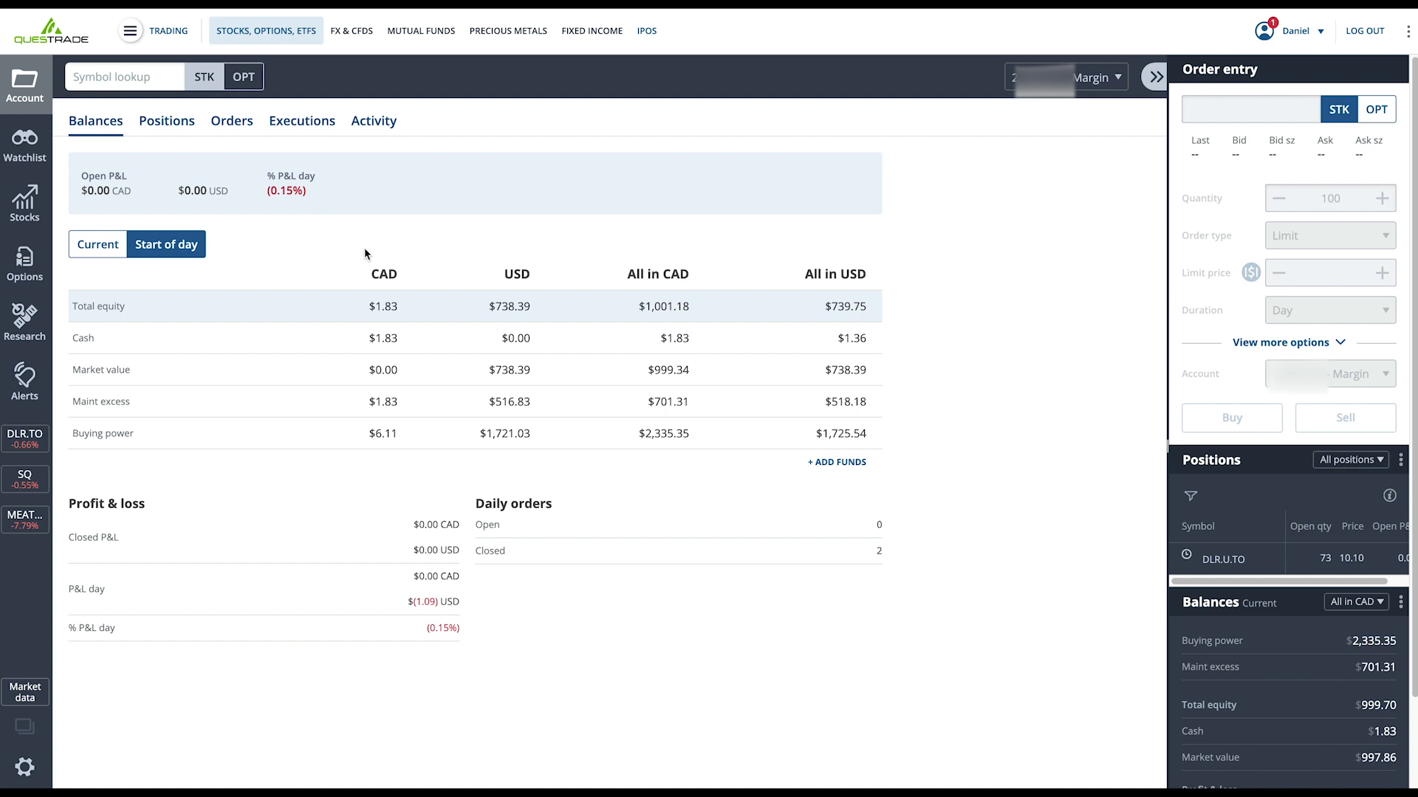
# - Start an order for the DLR.U.TO holding from its position details
pyautogui.click(179, 130)
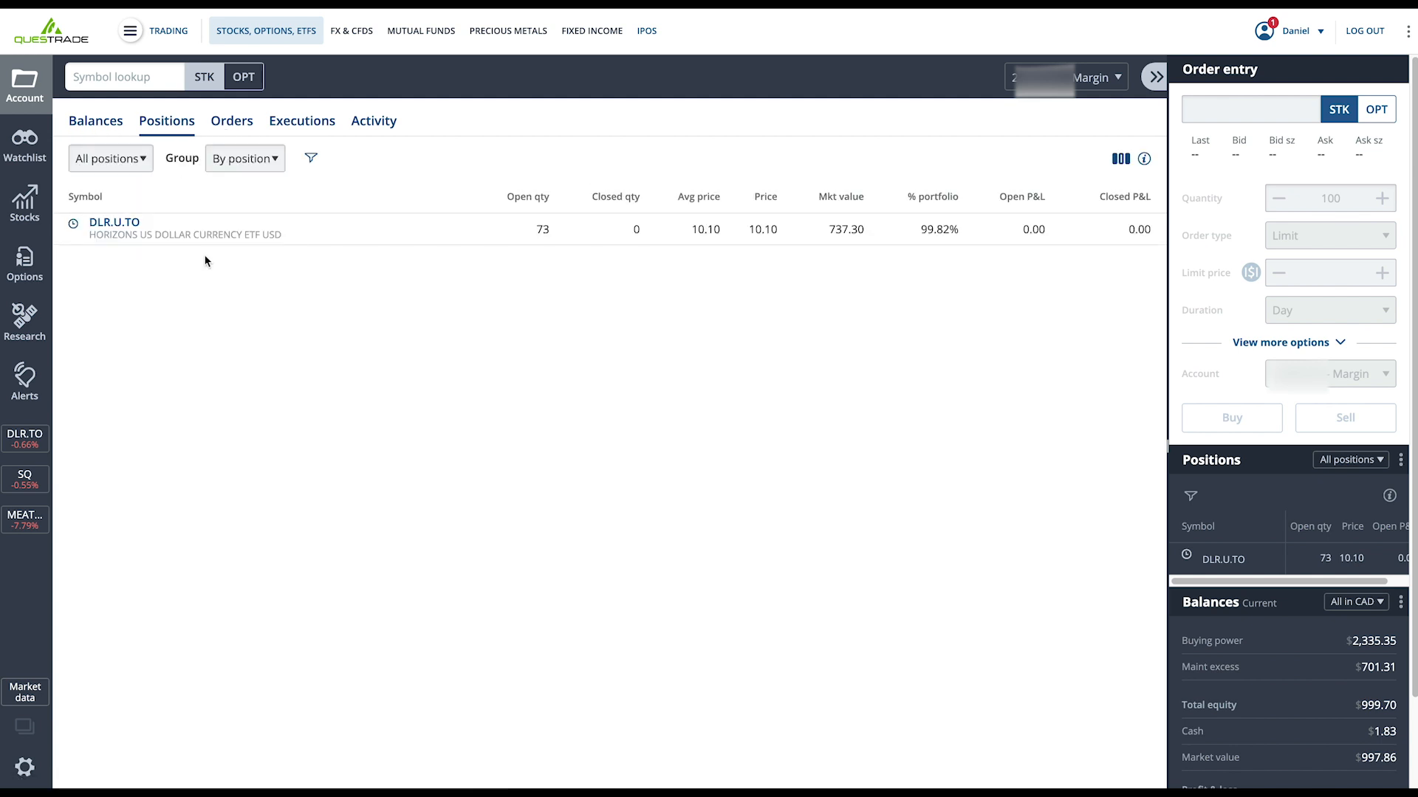
pyautogui.click(117, 226)
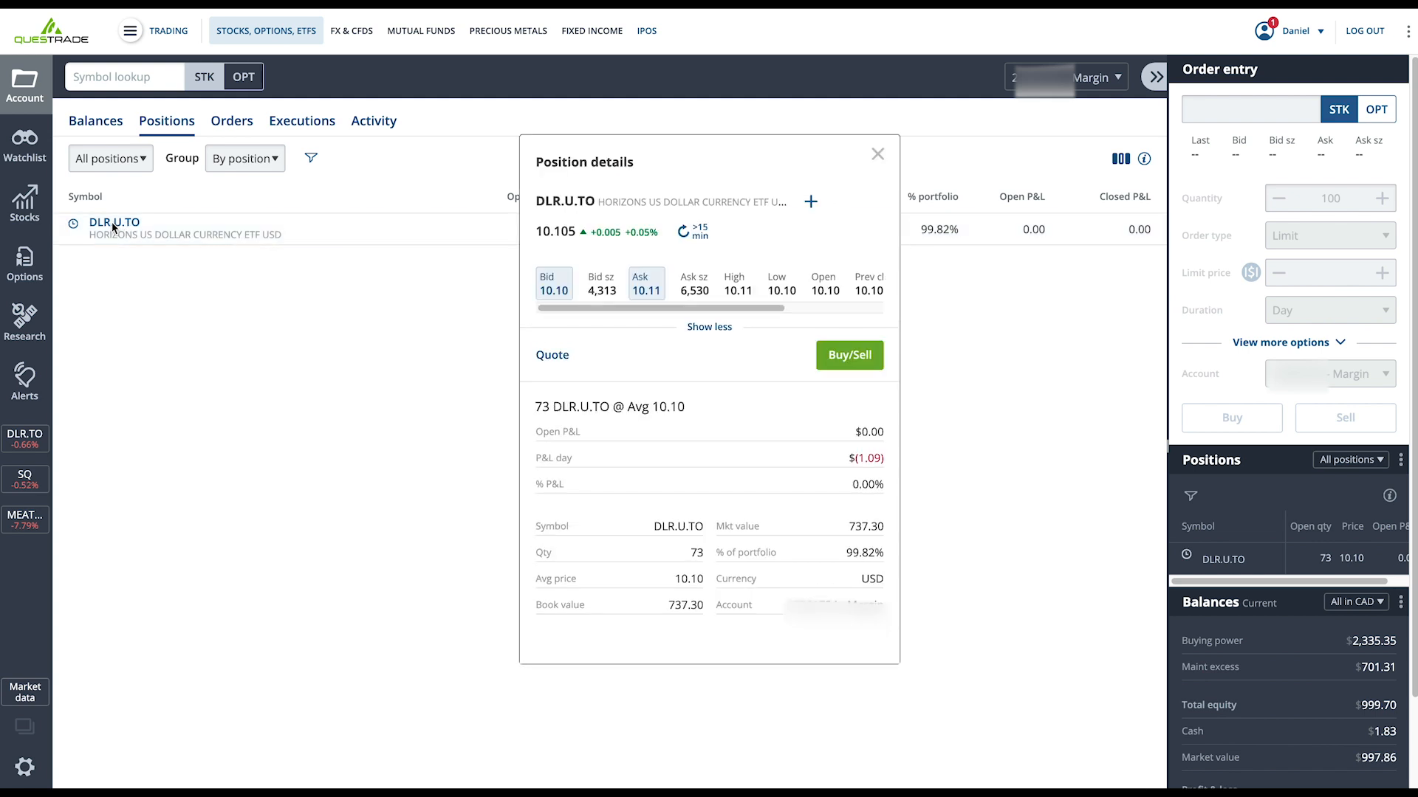
pyautogui.click(844, 358)
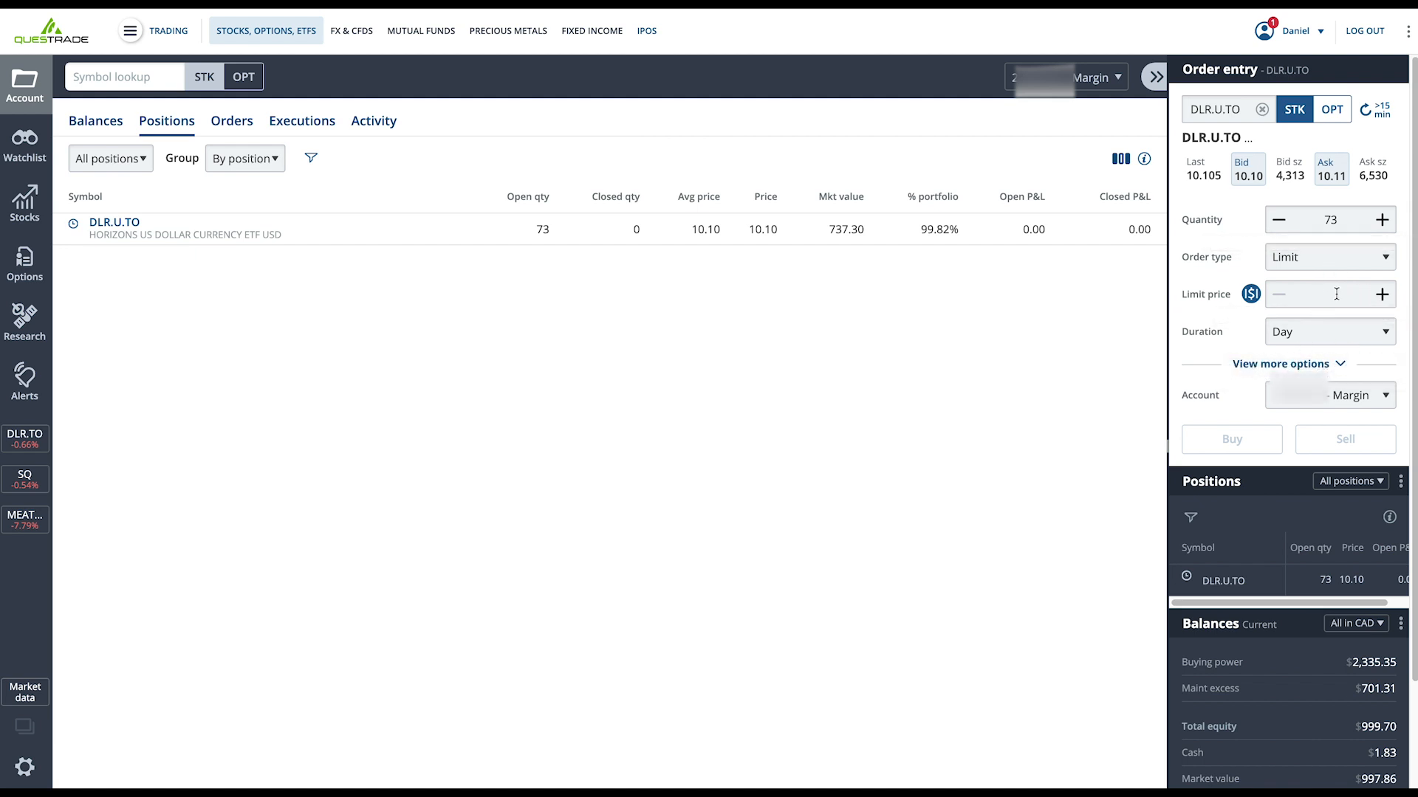
# - Send a market order to sell the 73 shares of DLR.U.TO, and view the account balances
pyautogui.click(1302, 257)
pyautogui.click(1298, 242)
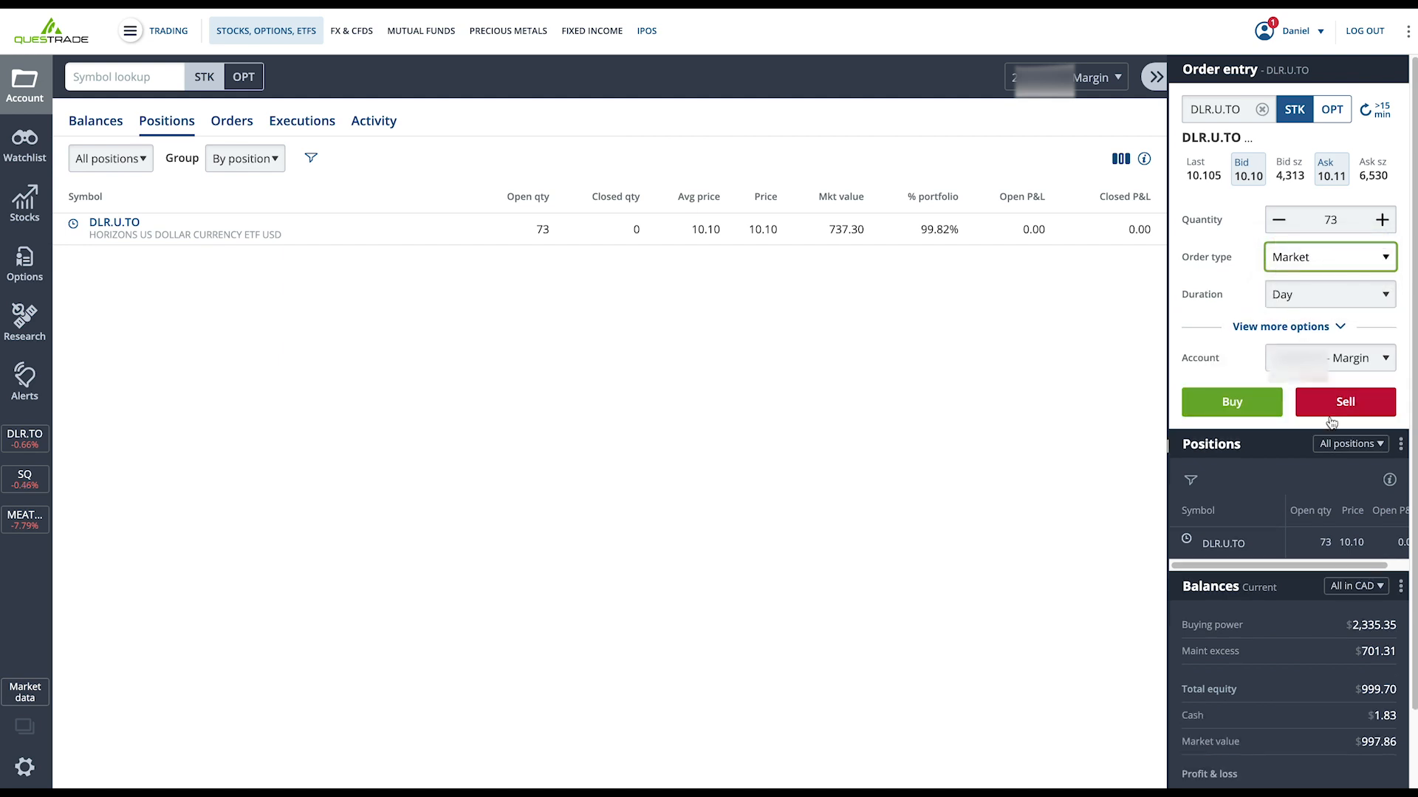
pyautogui.click(1345, 403)
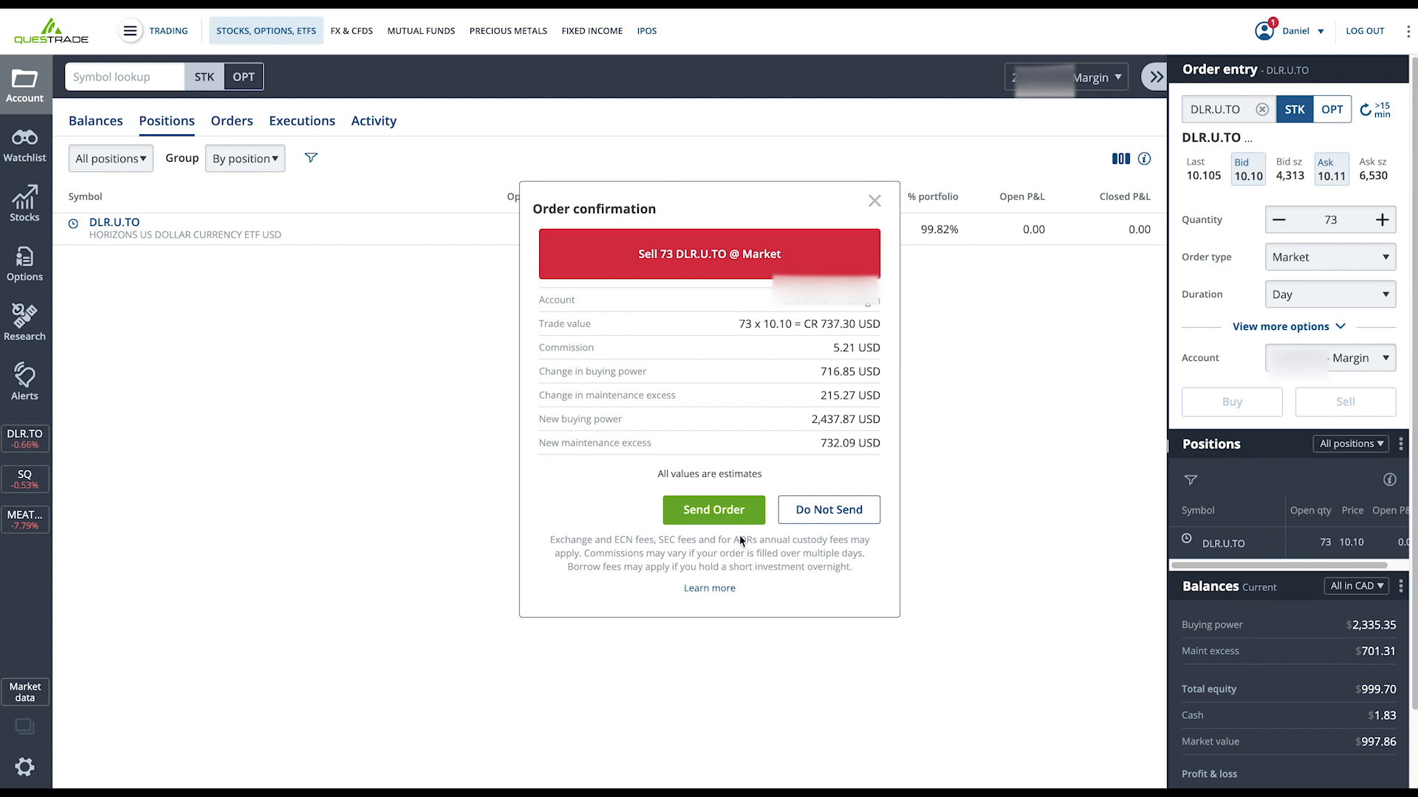
pyautogui.click(713, 511)
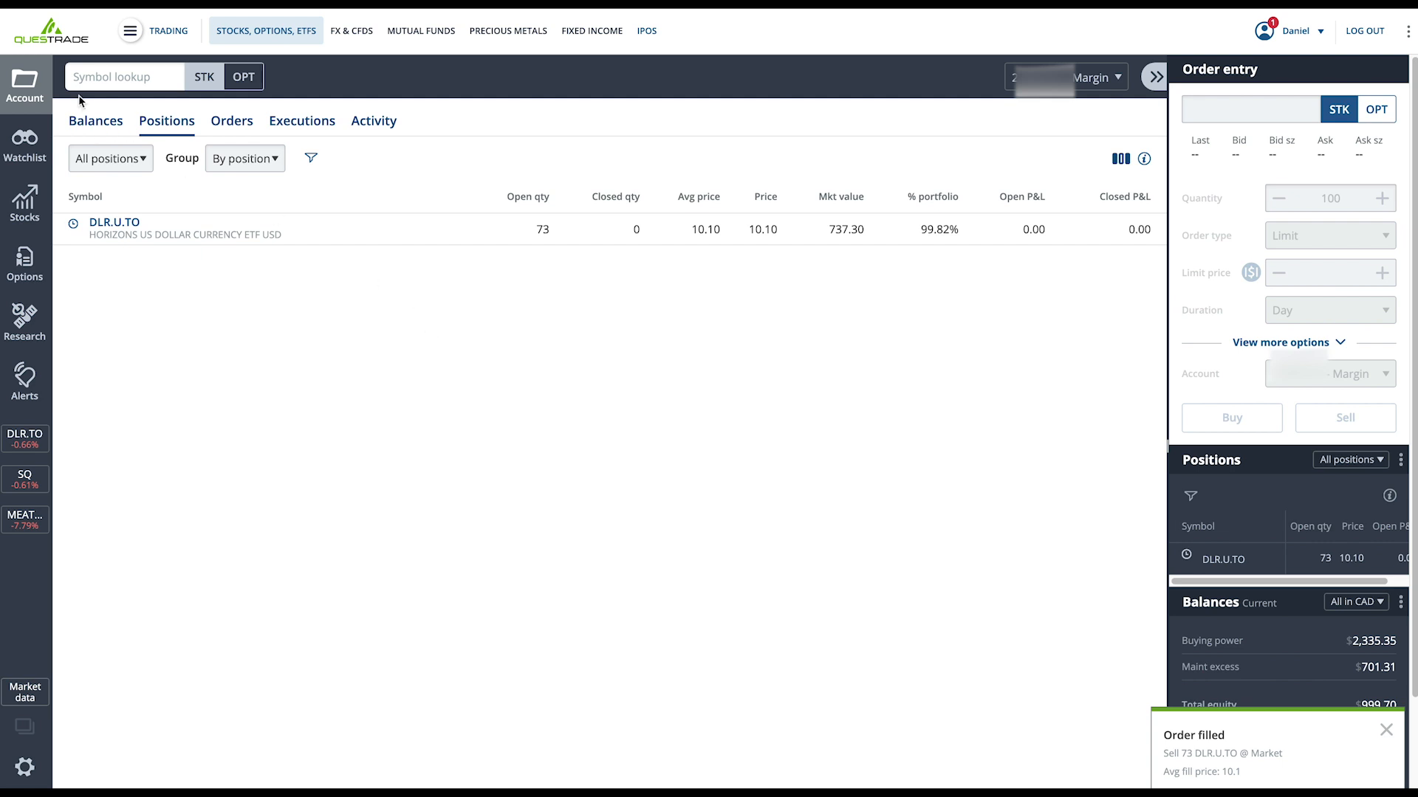
pyautogui.click(105, 126)
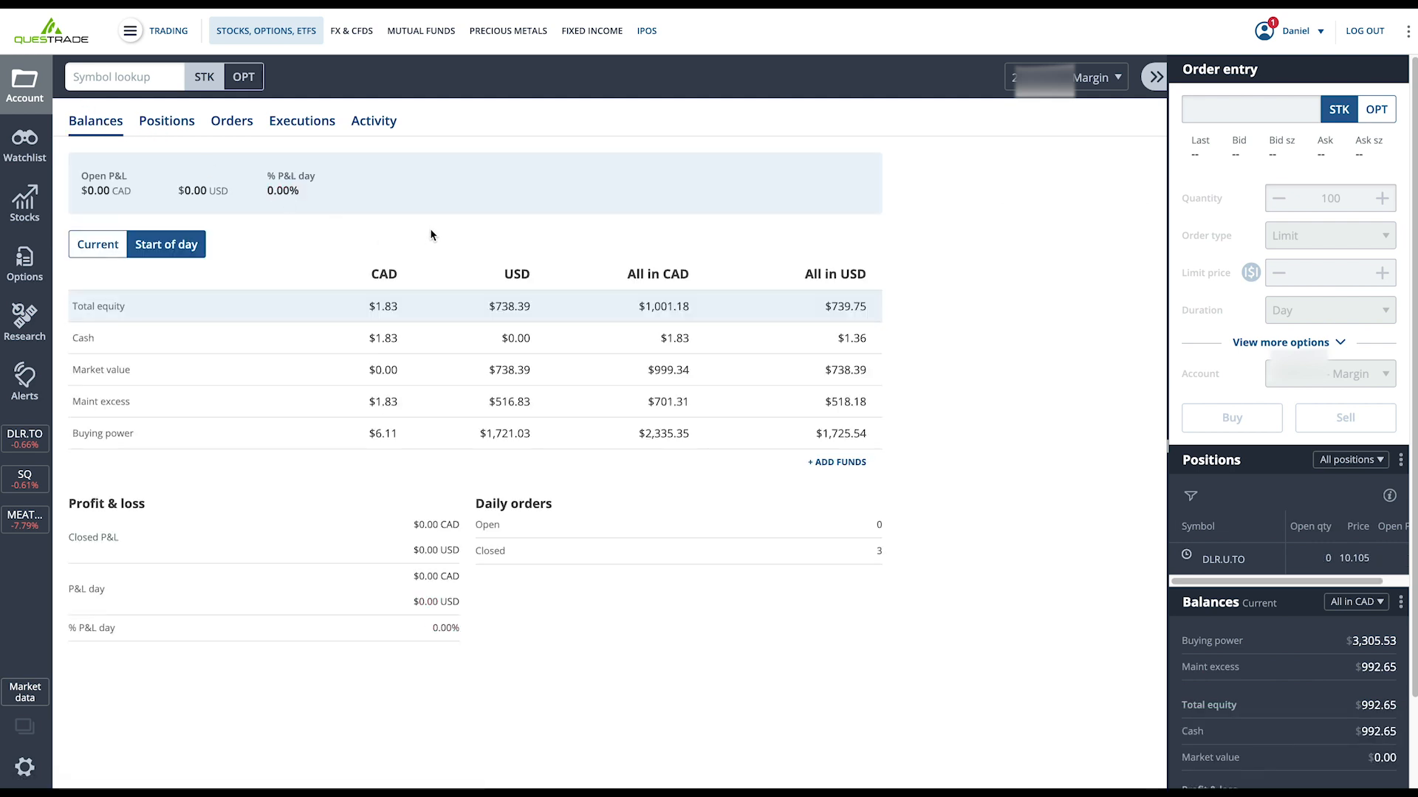